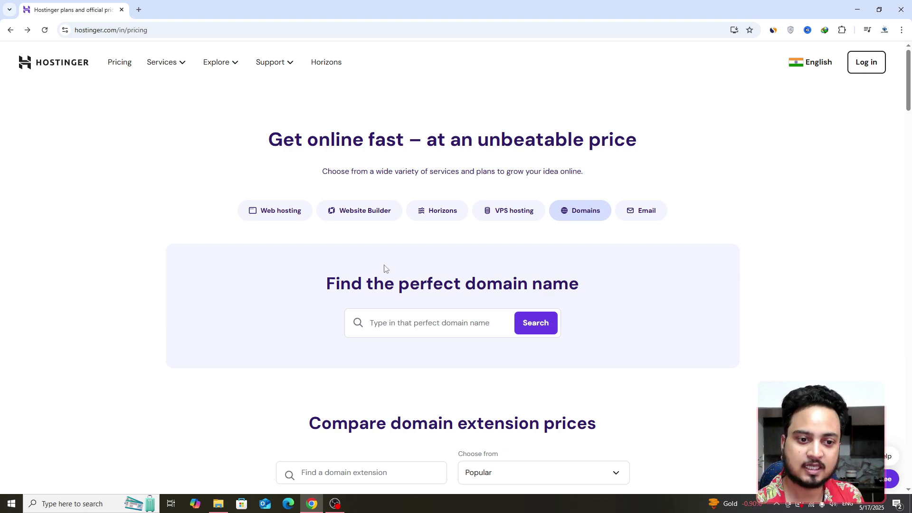
left_click_drag(335, 284, 584, 309)
left_click(602, 294)
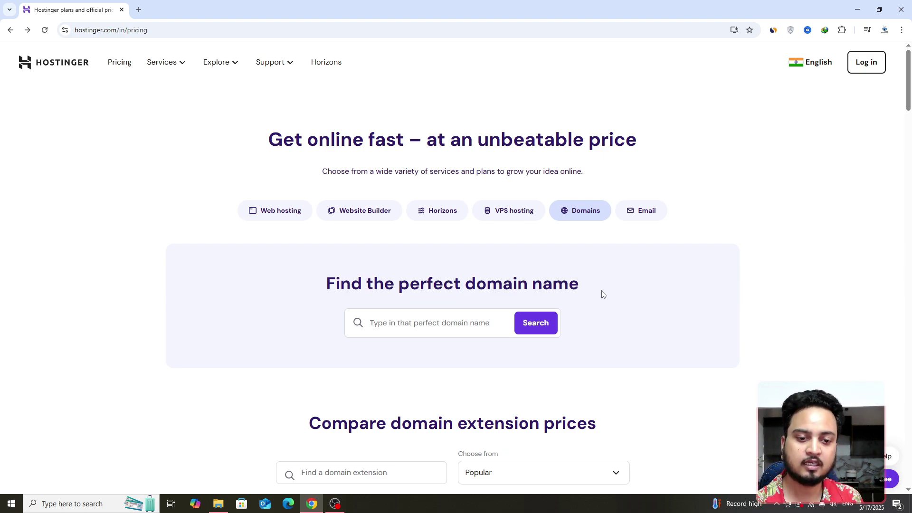
left_click(374, 319)
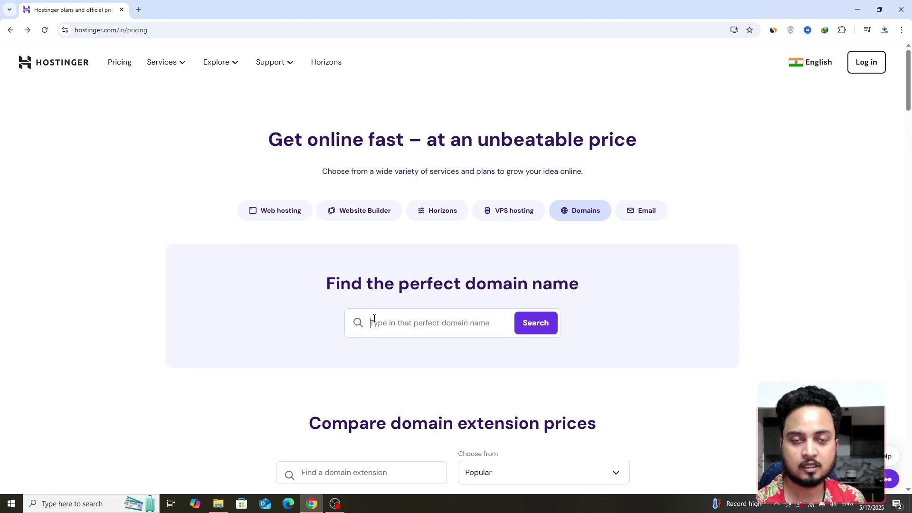
Step: Compare the first-year and renewal prices of the .in, .com and .tech extensions in the domain price table
scroll(374, 319, "down", 6)
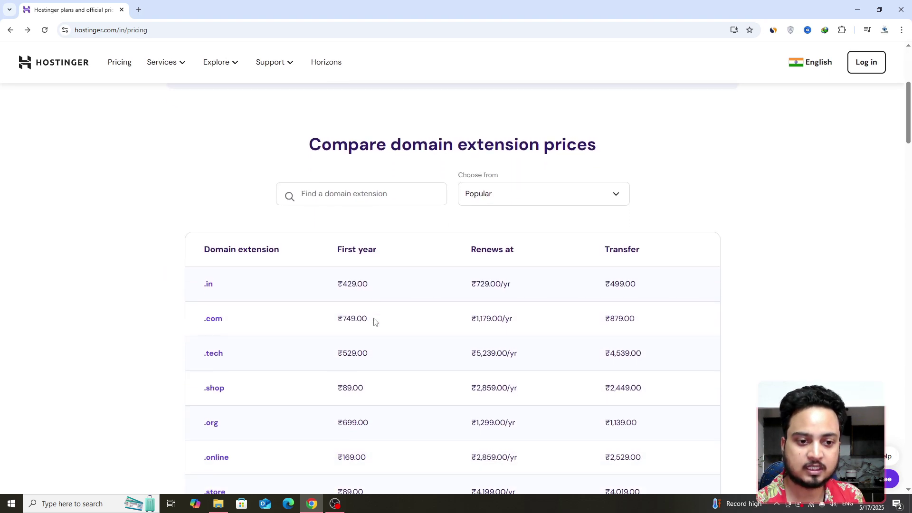
scroll(373, 320, "down", 1)
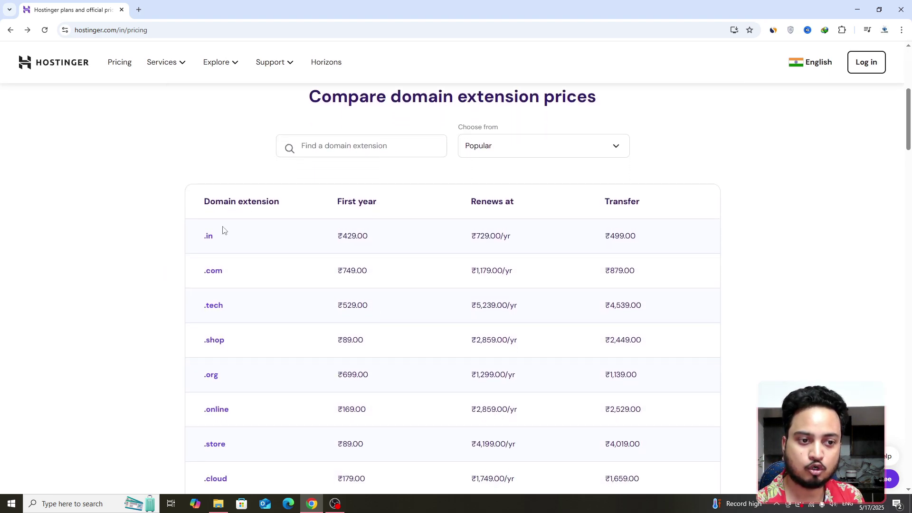
left_click_drag(215, 237, 199, 241)
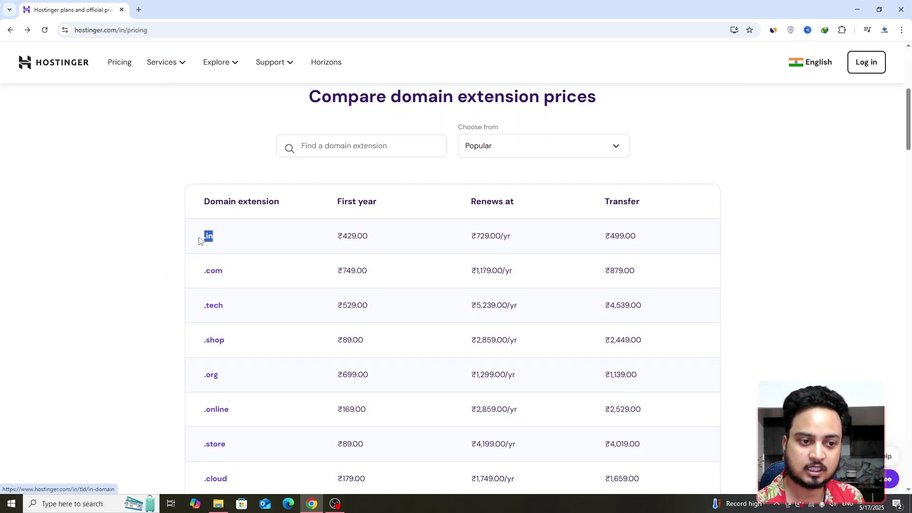
left_click(456, 260)
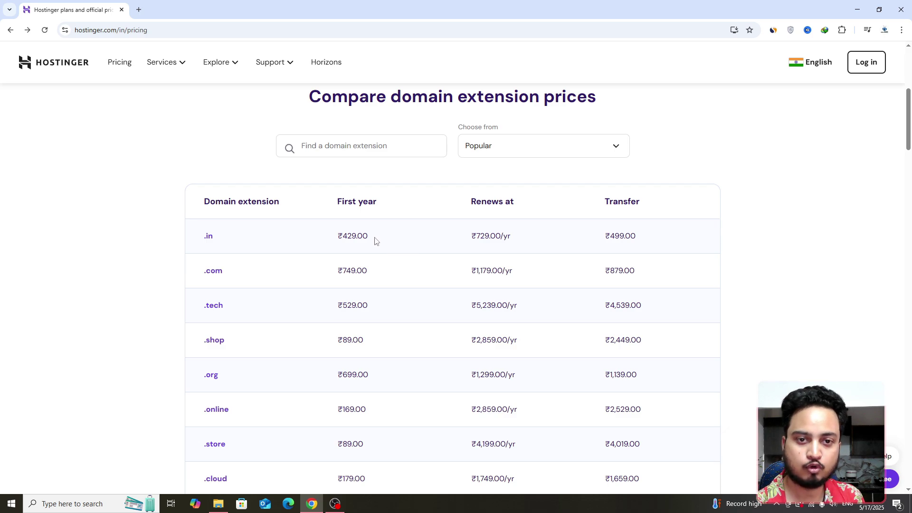
left_click_drag(375, 240, 340, 238)
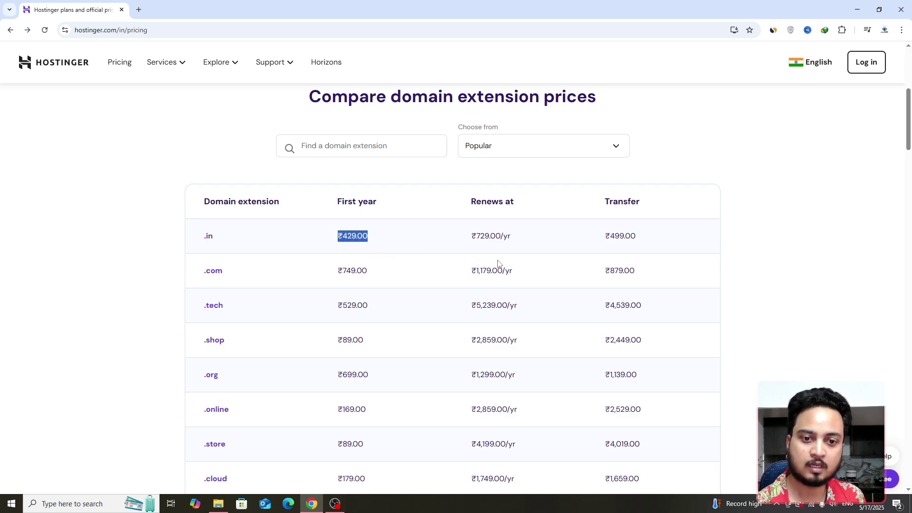
left_click_drag(516, 238, 474, 239)
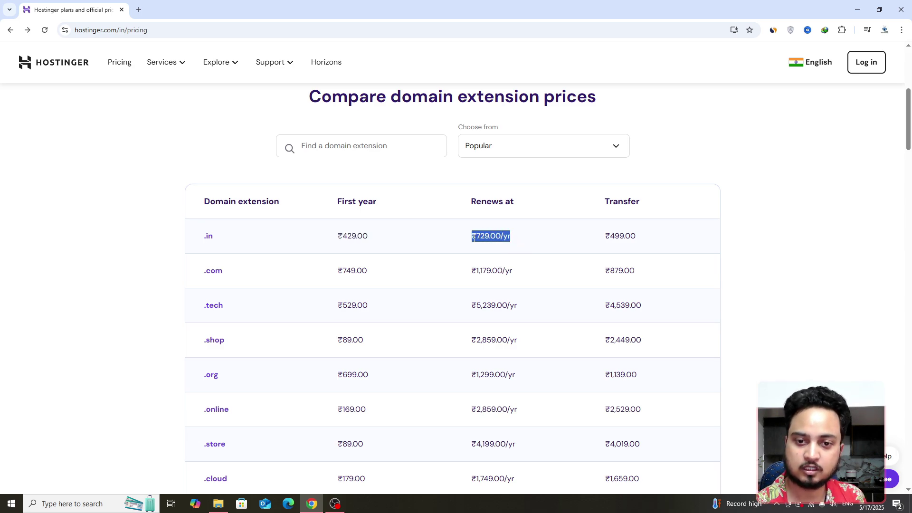
left_click(525, 243)
left_click_drag(227, 275, 379, 277)
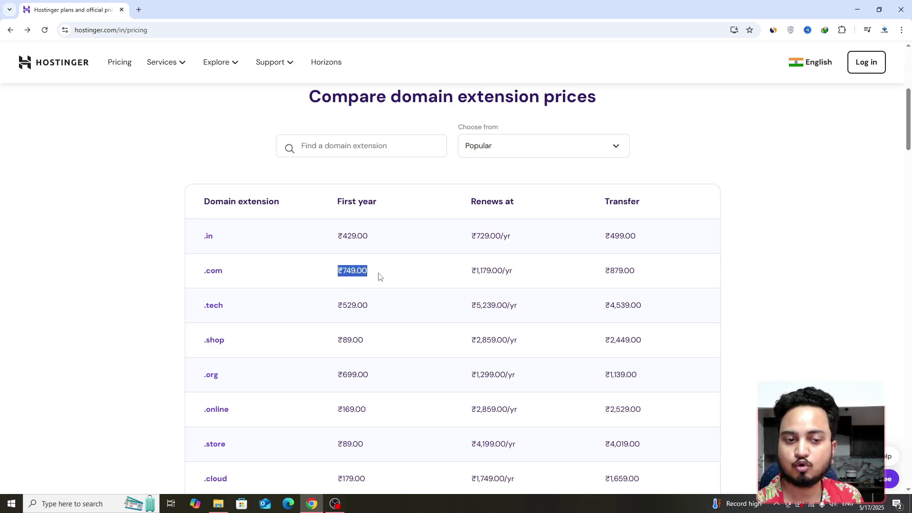
left_click(427, 274)
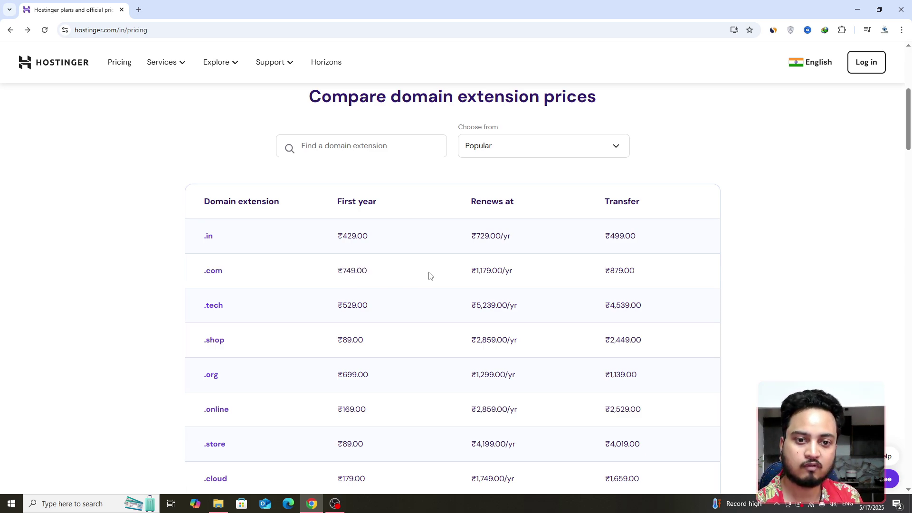
left_click_drag(472, 272, 514, 276)
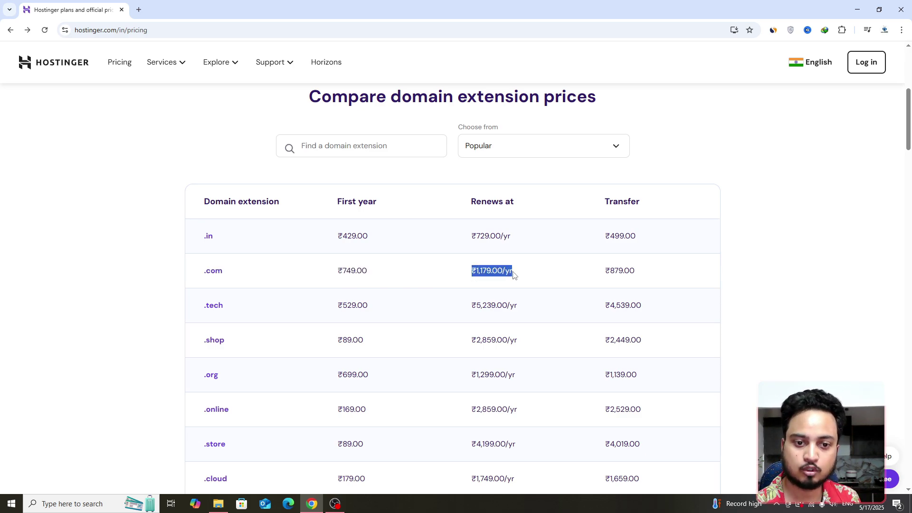
left_click(438, 292)
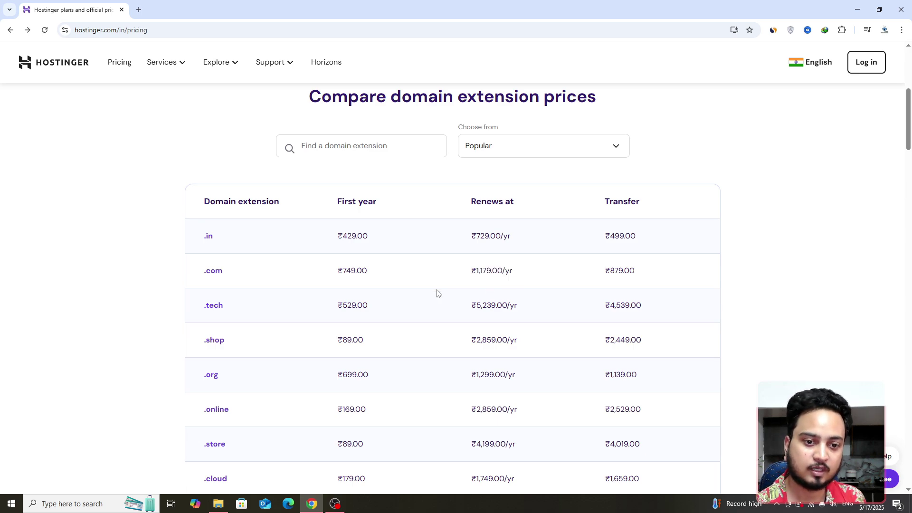
scroll(438, 292, "down", 1)
left_click_drag(229, 261, 204, 259)
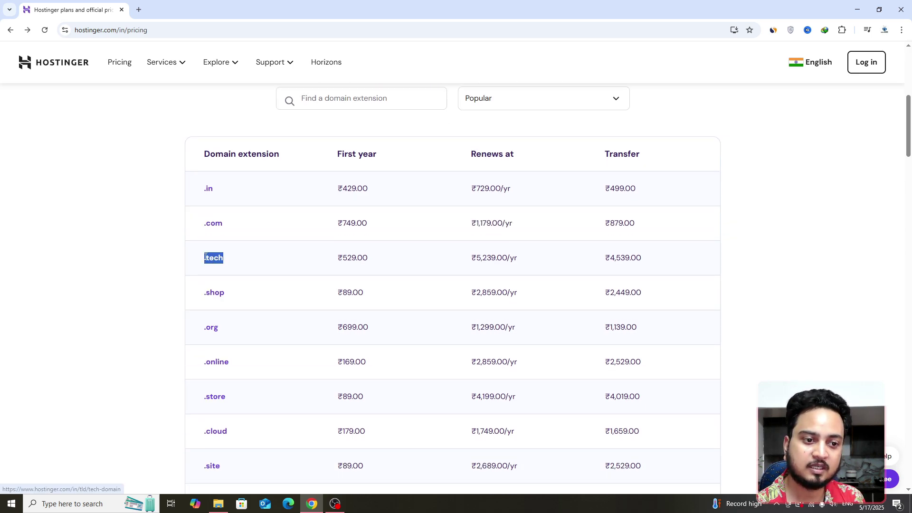
left_click_drag(370, 261, 336, 261)
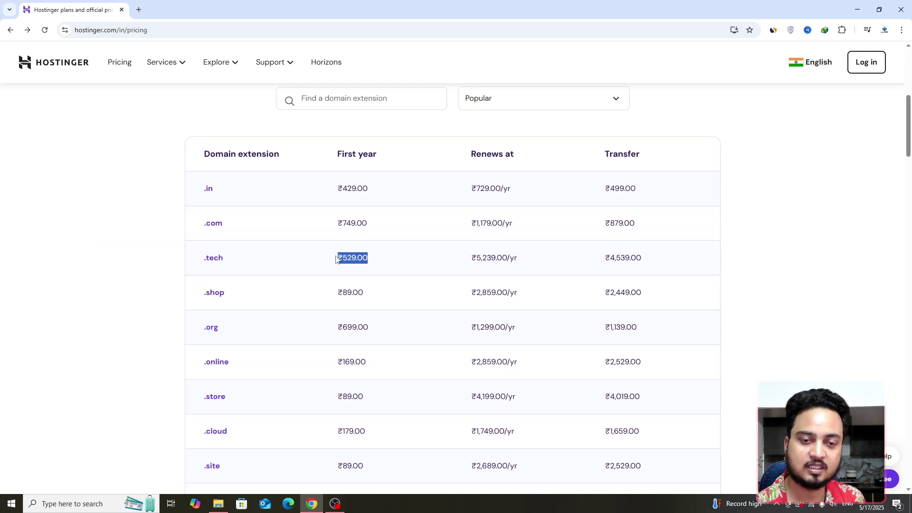
left_click(387, 260)
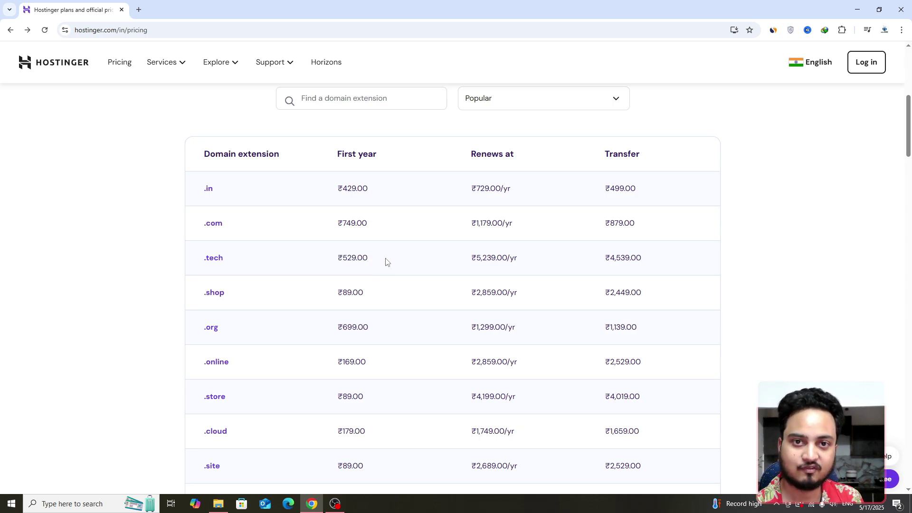
left_click_drag(474, 257, 519, 262)
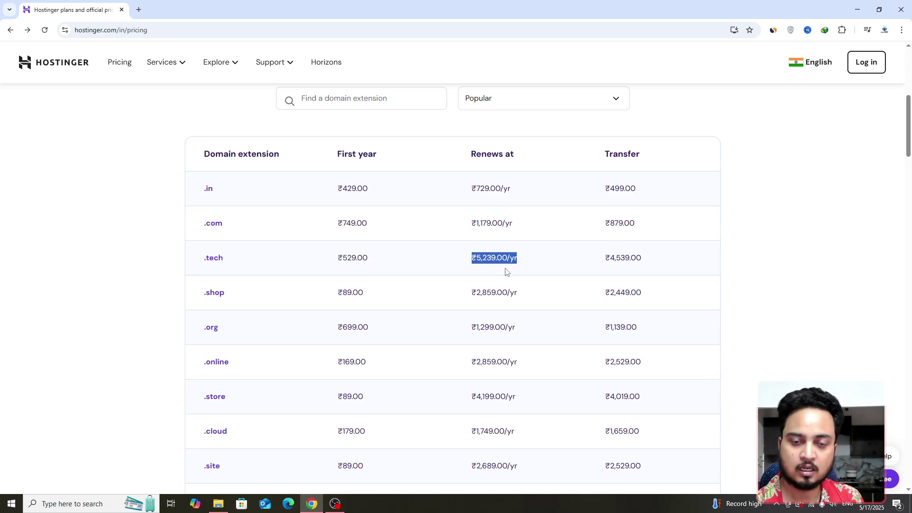
Step: Examine the .shop, .org, .online, .store and .cloud extensions in the price table, checking first-year prices for .shop, .online and .store
scroll(434, 267, "down", 1)
left_click_drag(232, 251, 201, 253)
left_click_drag(223, 282, 205, 286)
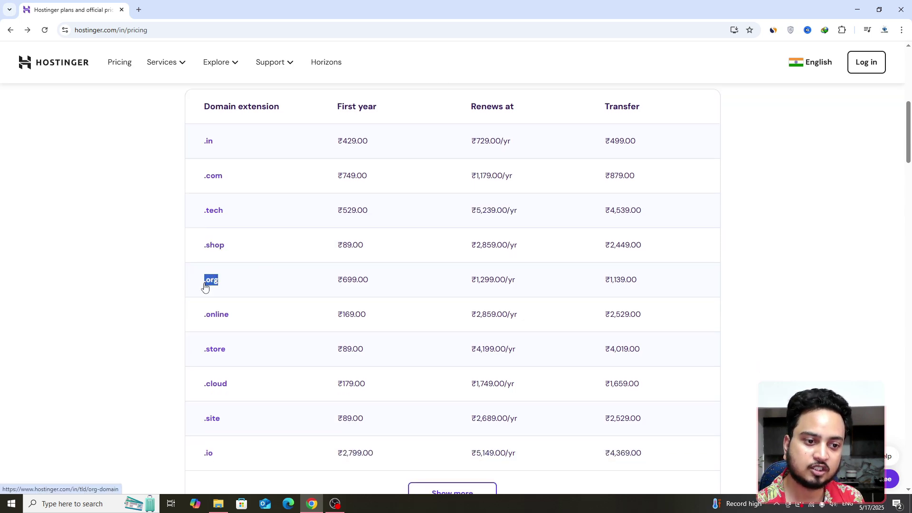
left_click_drag(232, 317, 203, 315)
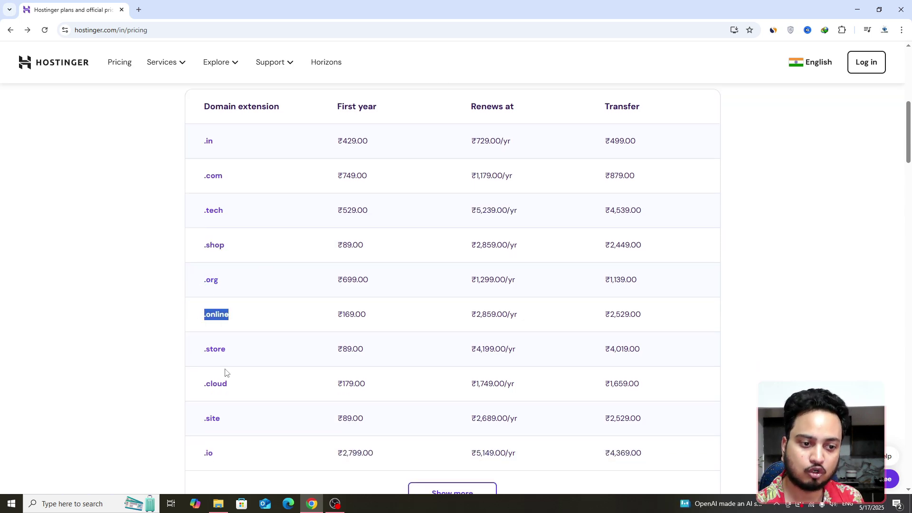
left_click_drag(227, 352, 200, 350)
left_click_drag(233, 385, 202, 387)
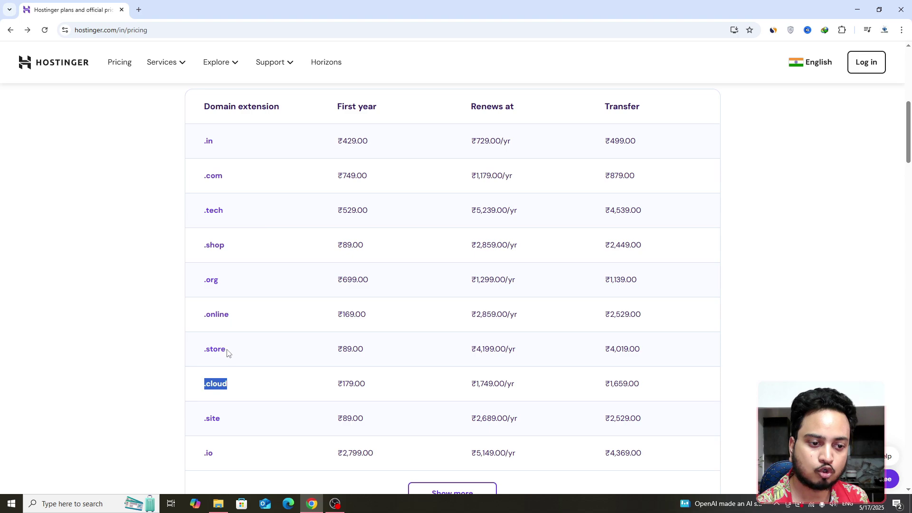
left_click_drag(227, 352, 205, 352)
left_click_drag(368, 352, 338, 352)
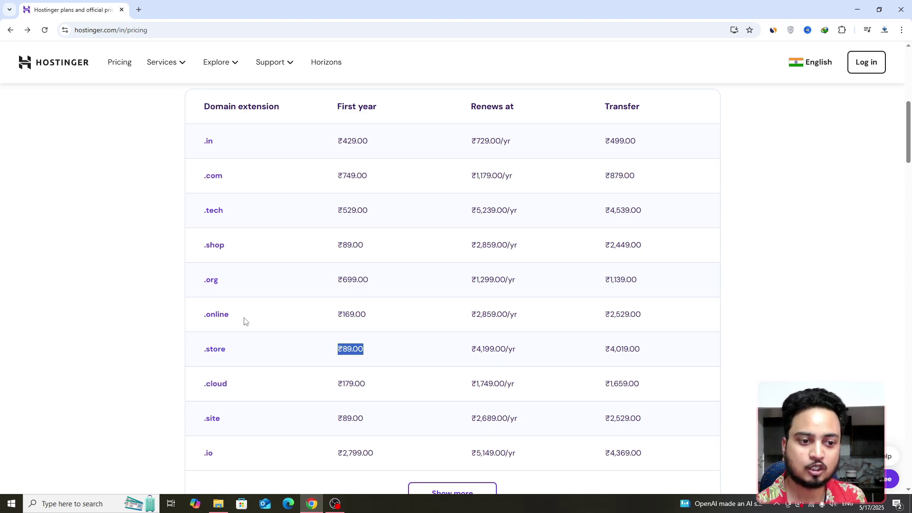
left_click_drag(237, 318, 202, 317)
left_click_drag(374, 317, 340, 314)
left_click_drag(228, 249, 203, 247)
left_click_drag(372, 246, 337, 247)
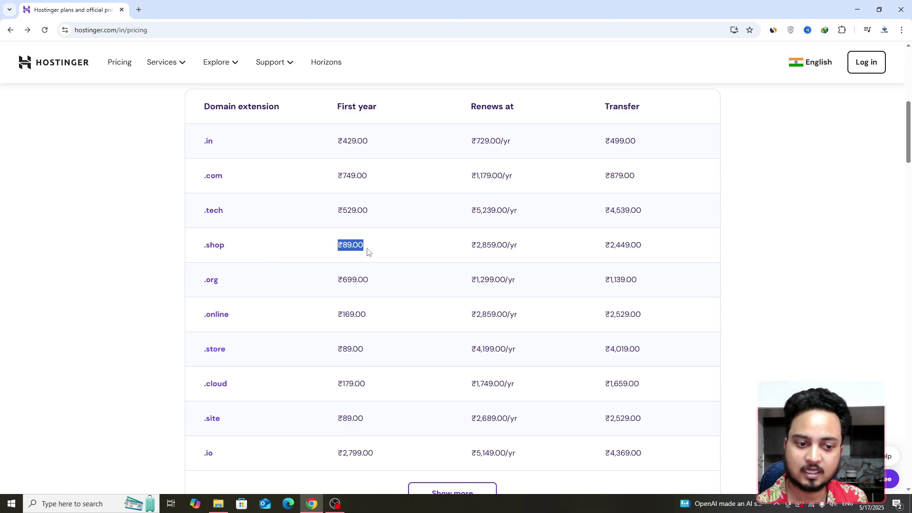
scroll(368, 253, "down", 2)
scroll(367, 252, "up", 1)
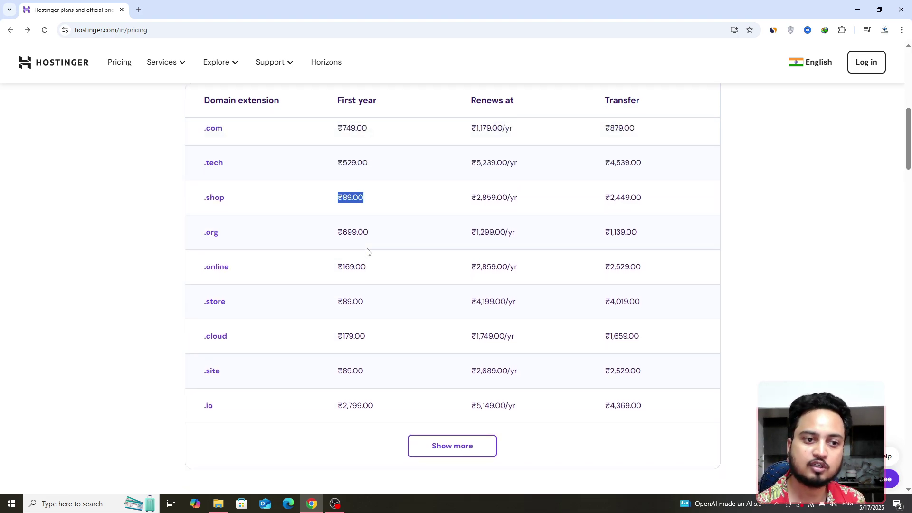
scroll(367, 252, "up", 2)
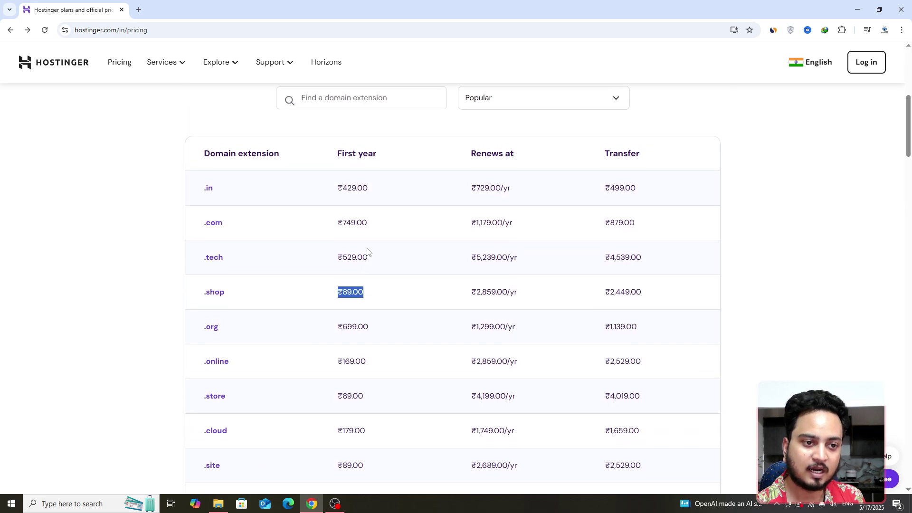
Step: Open the .in extension's page from the price table and search for the domain name krishnatourism
left_click(221, 192)
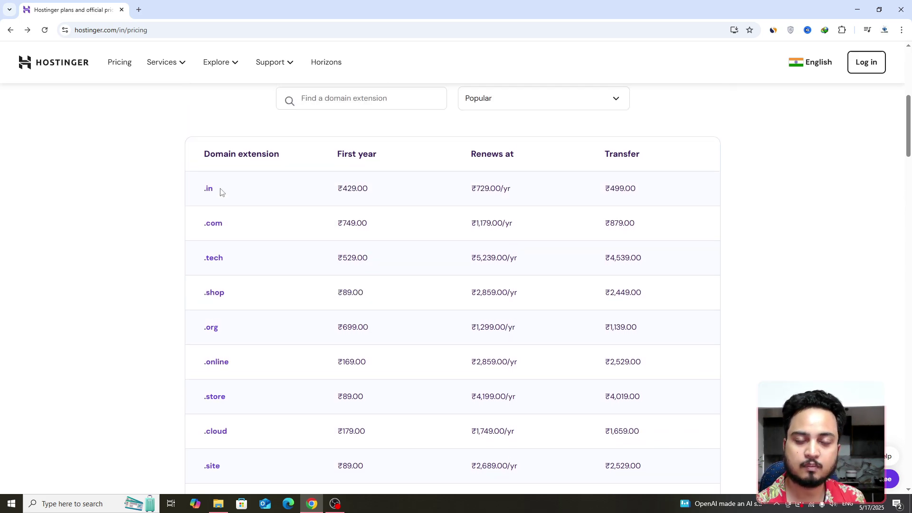
left_click(210, 189)
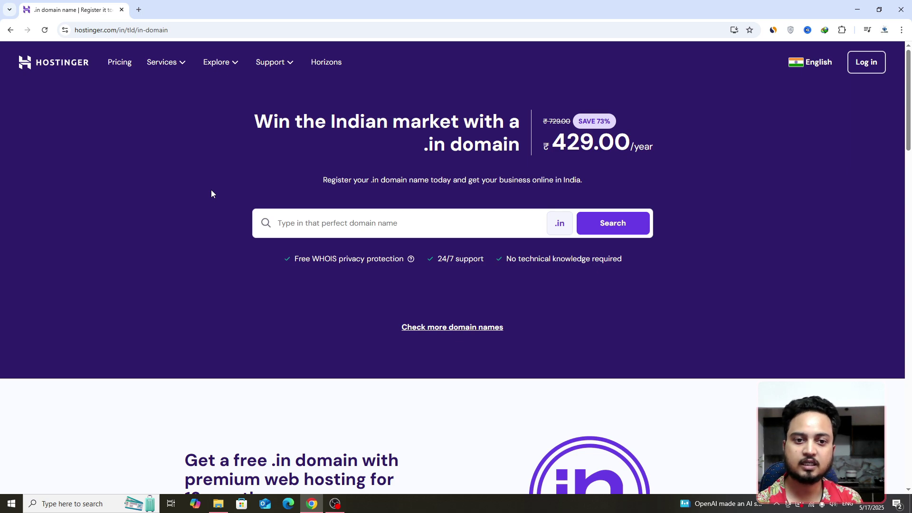
left_click(345, 234)
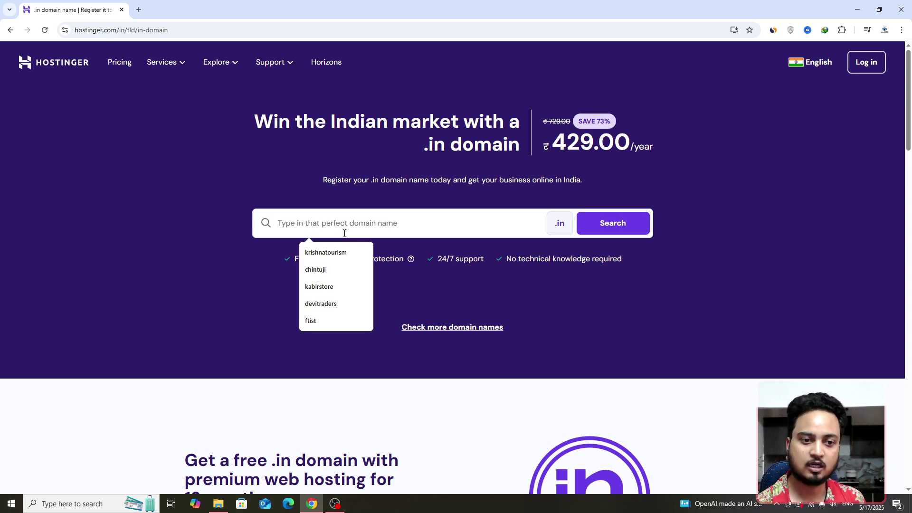
left_click(366, 253)
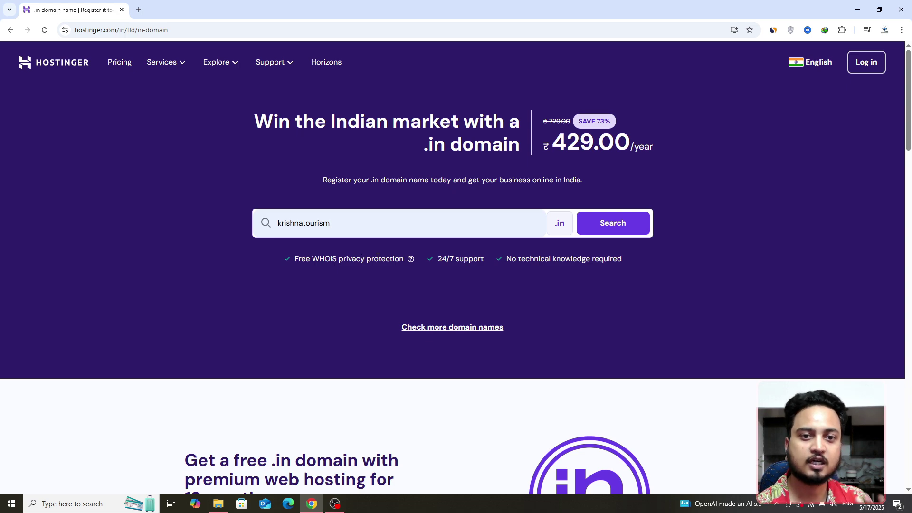
left_click(608, 226)
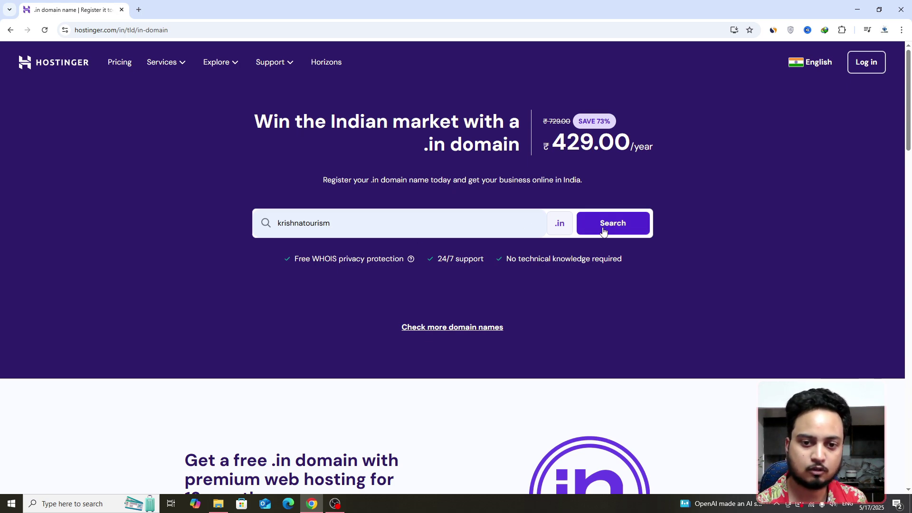
left_click(588, 233)
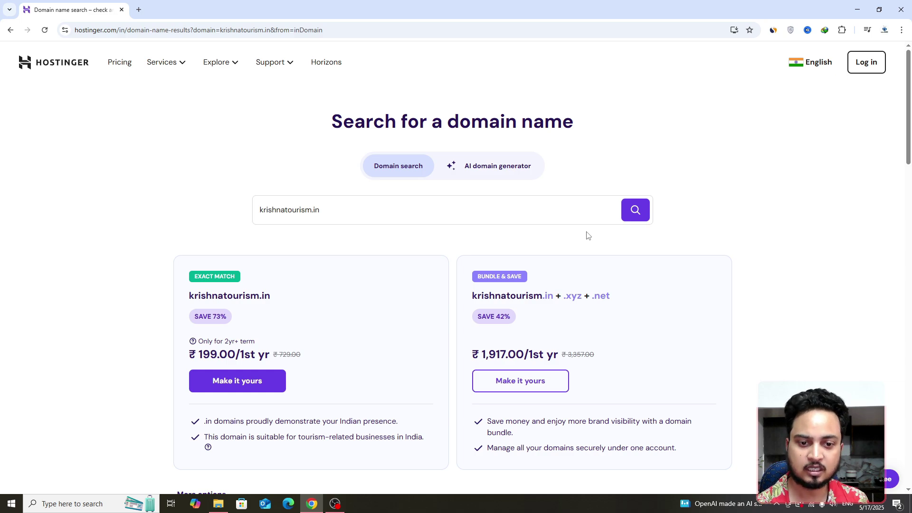
Step: Review the domain search results and alternative extensions, and add the exact match krishnatourism.in to the cart
scroll(402, 284, "down", 2)
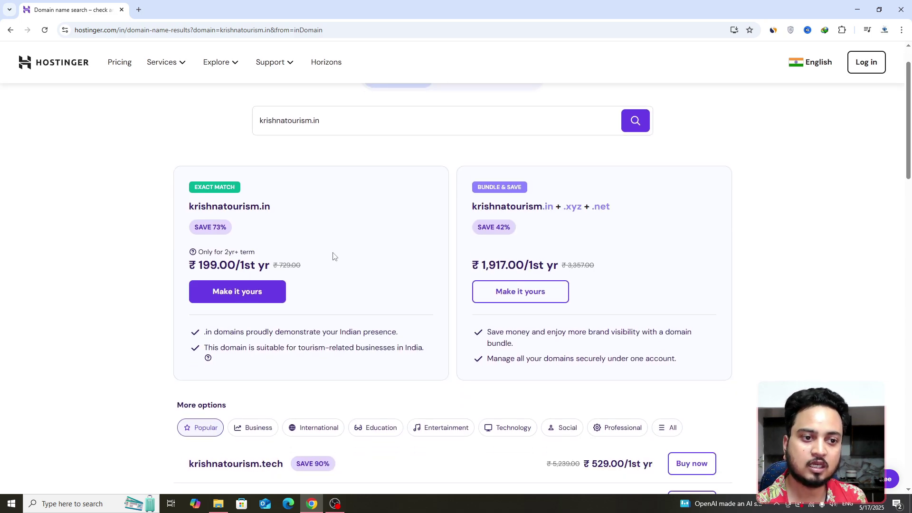
left_click_drag(275, 210, 188, 212)
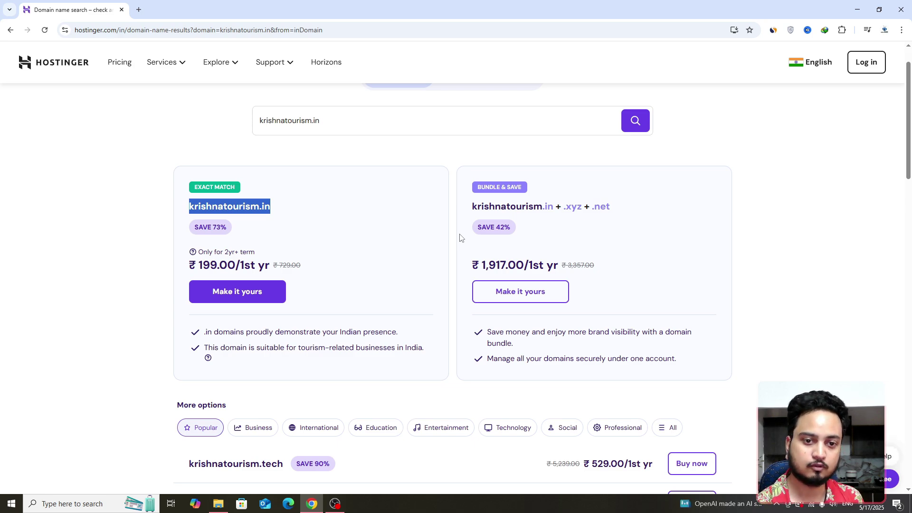
scroll(459, 238, "down", 5)
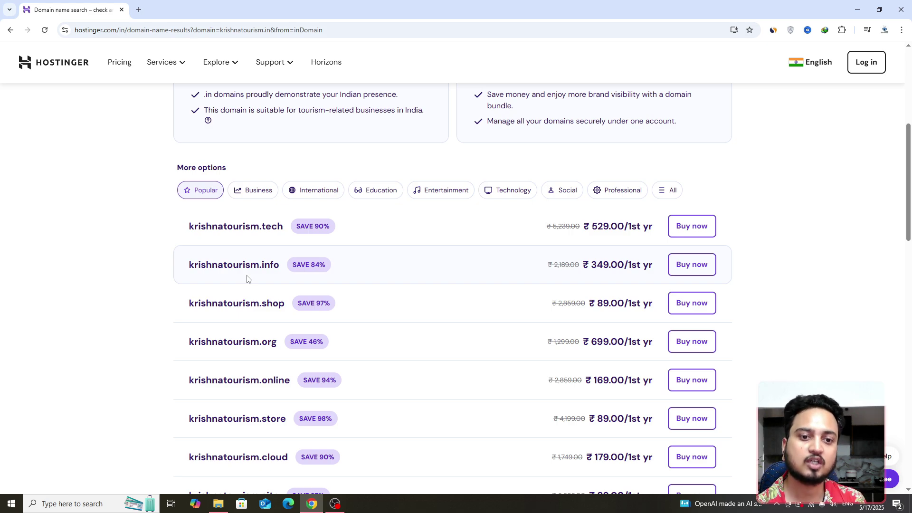
scroll(246, 279, "up", 7)
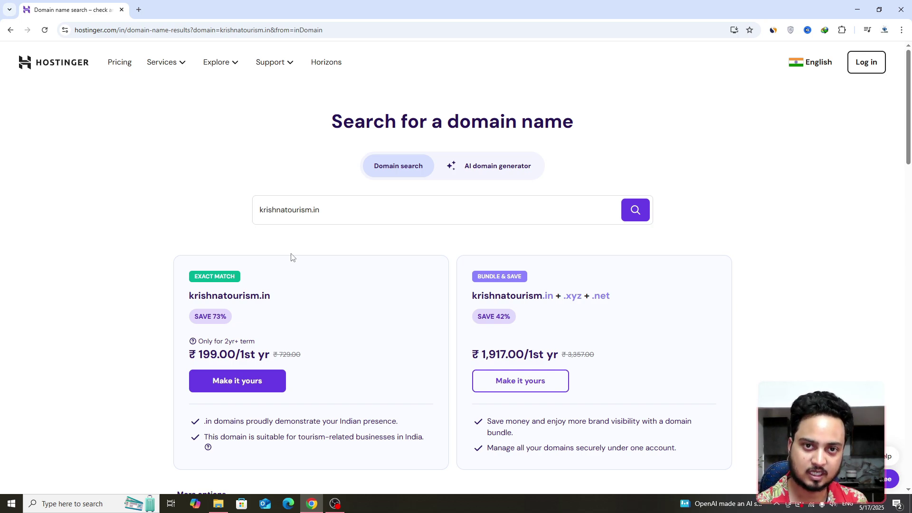
scroll(292, 257, "down", 3)
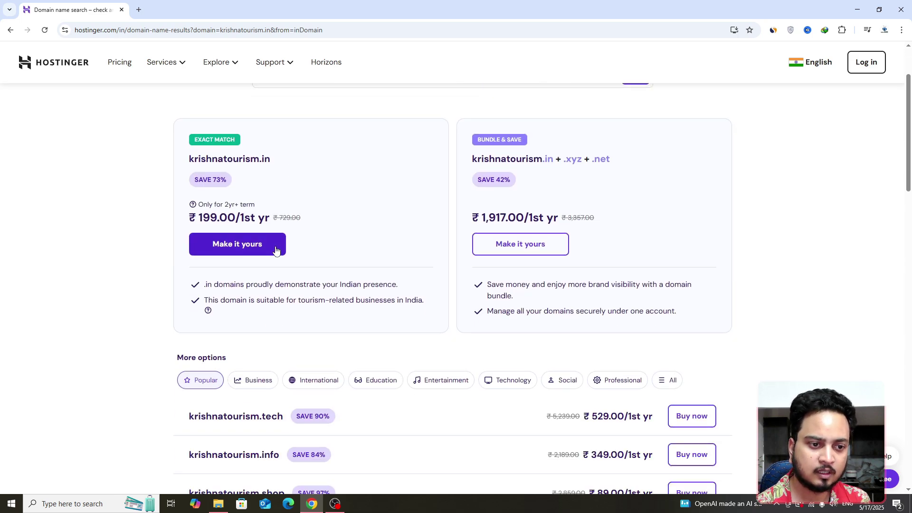
left_click(275, 249)
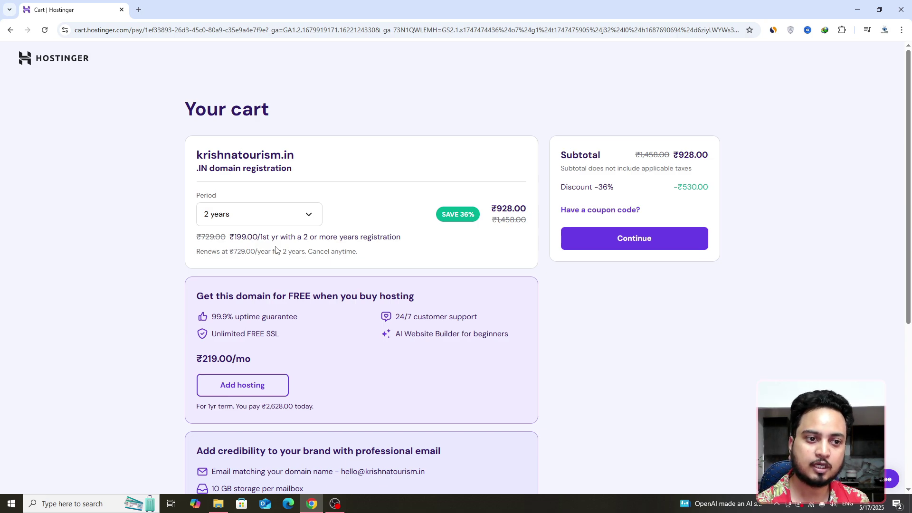
Step: Check the registration period choices and the two-year price of krishnatourism.in in the cart
left_click(280, 213)
left_click(315, 188)
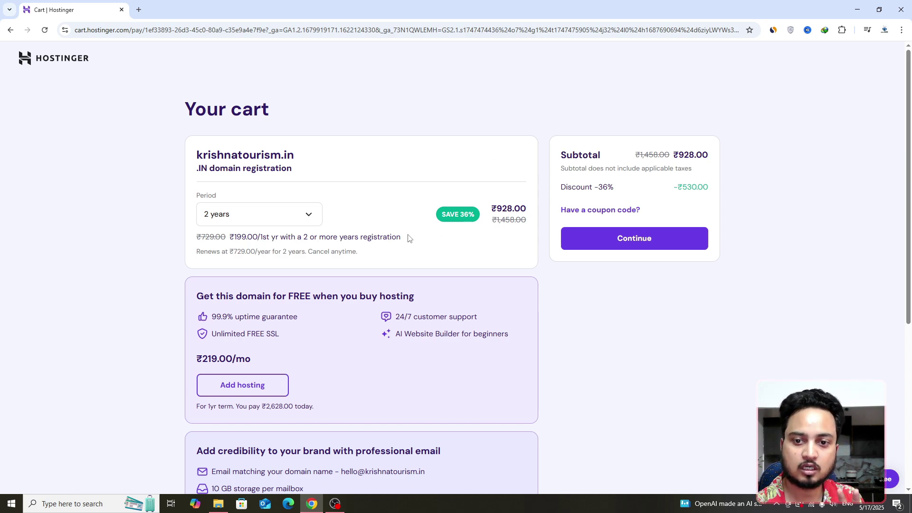
left_click_drag(493, 209, 529, 214)
left_click(484, 247)
Step: Review the hosting and professional email offers and the additional .net, .org, .online and .xyz extensions below the cart item
scroll(483, 247, "down", 2)
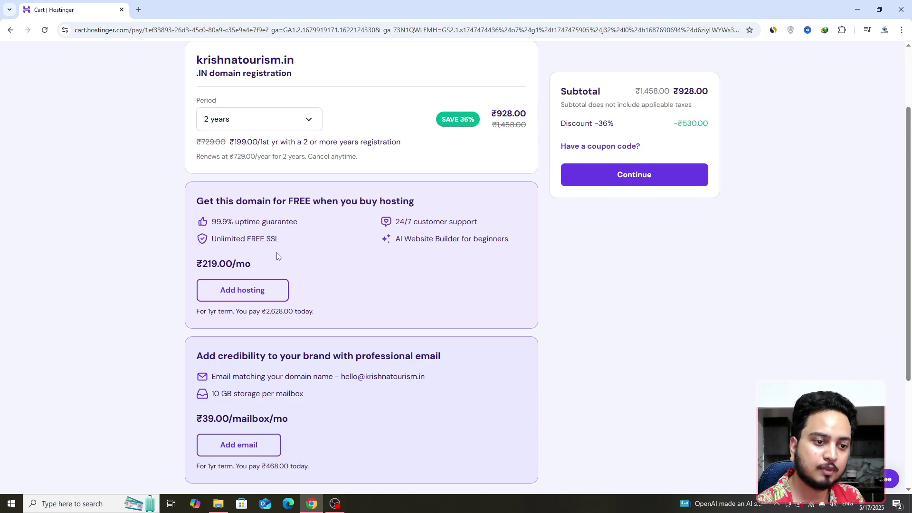
scroll(331, 299, "down", 2)
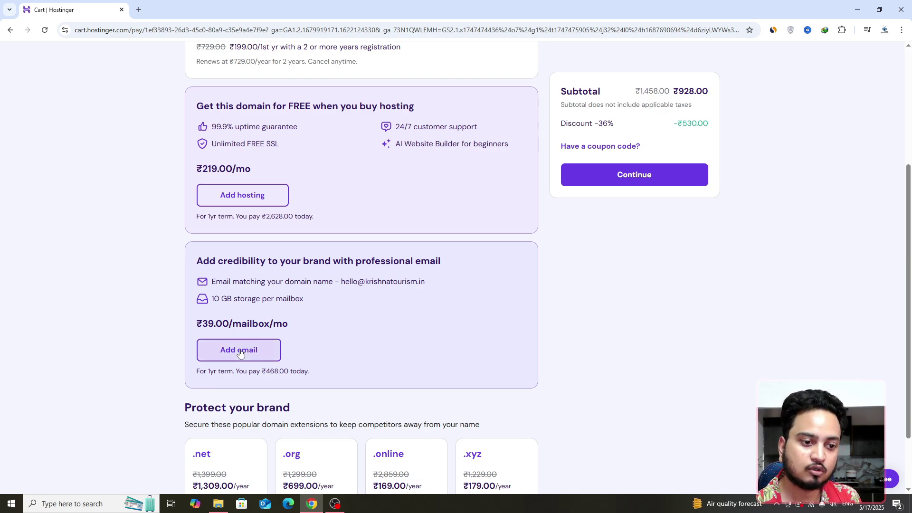
scroll(344, 330, "down", 2)
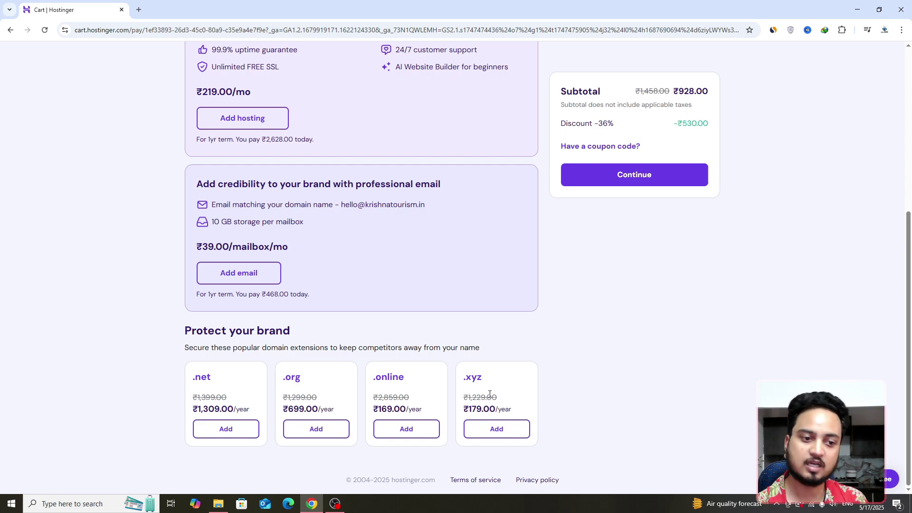
scroll(490, 394, "up", 5)
scroll(490, 394, "down", 5)
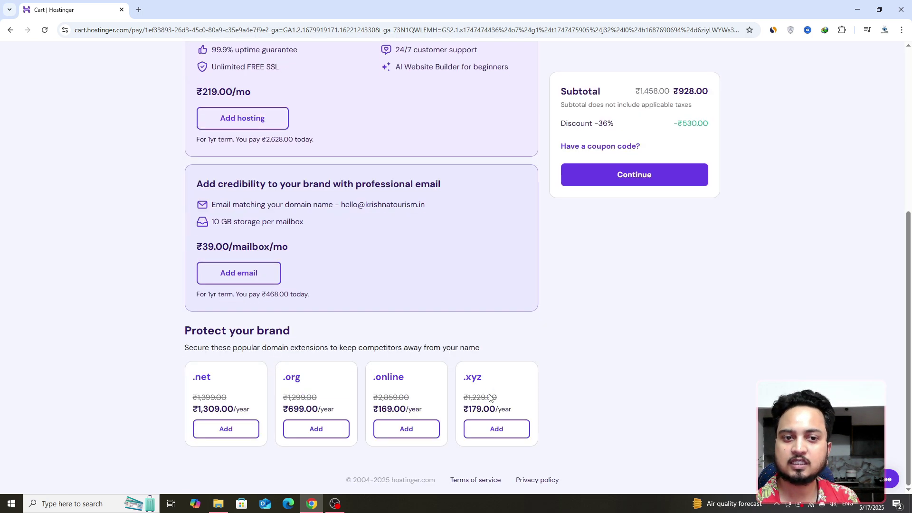
scroll(490, 394, "up", 5)
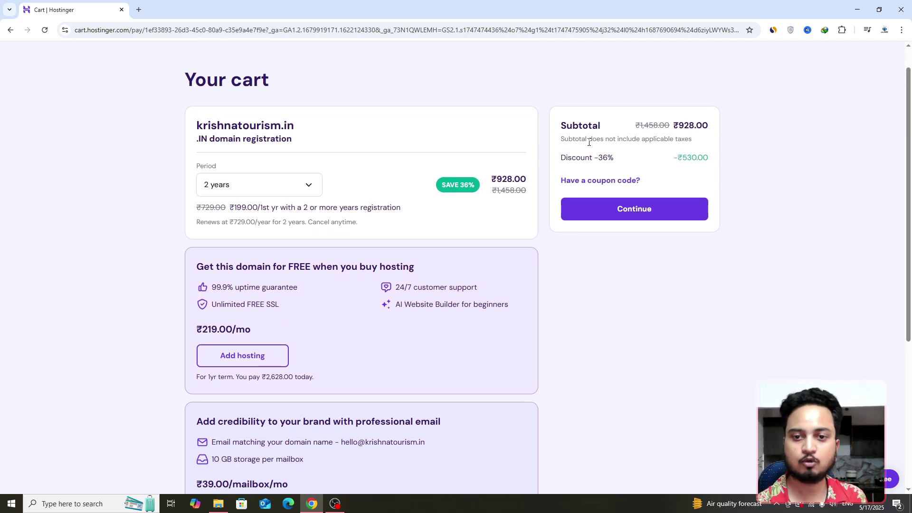
Step: Examine the subtotal and discount amount in the order summary for the two-year registration
left_click_drag(678, 126, 716, 130)
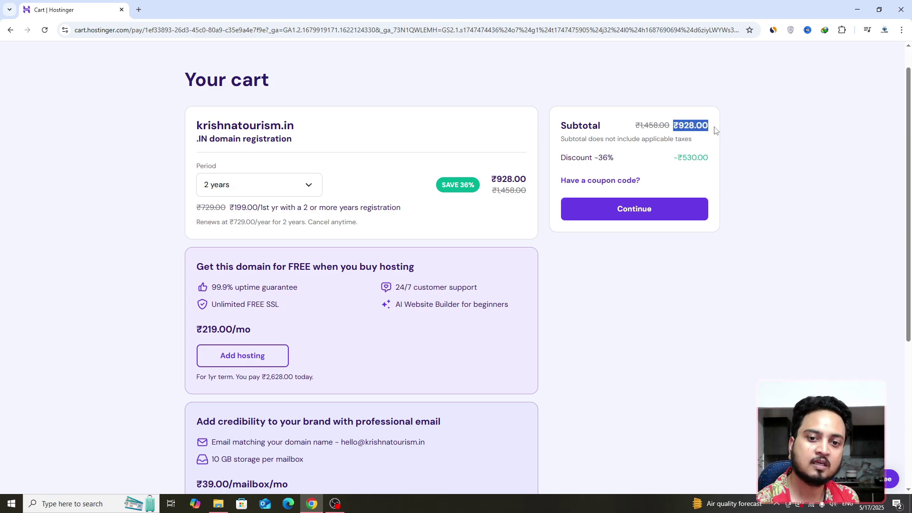
left_click(653, 160)
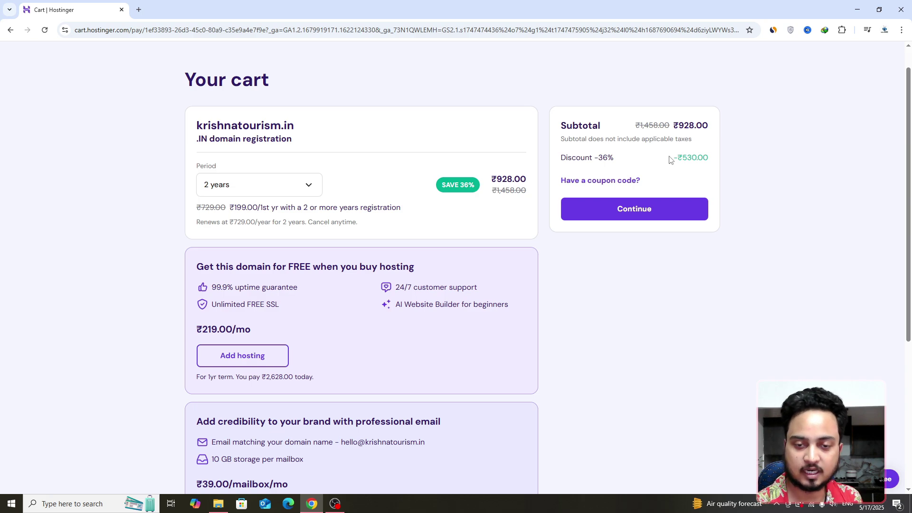
left_click_drag(671, 160, 713, 164)
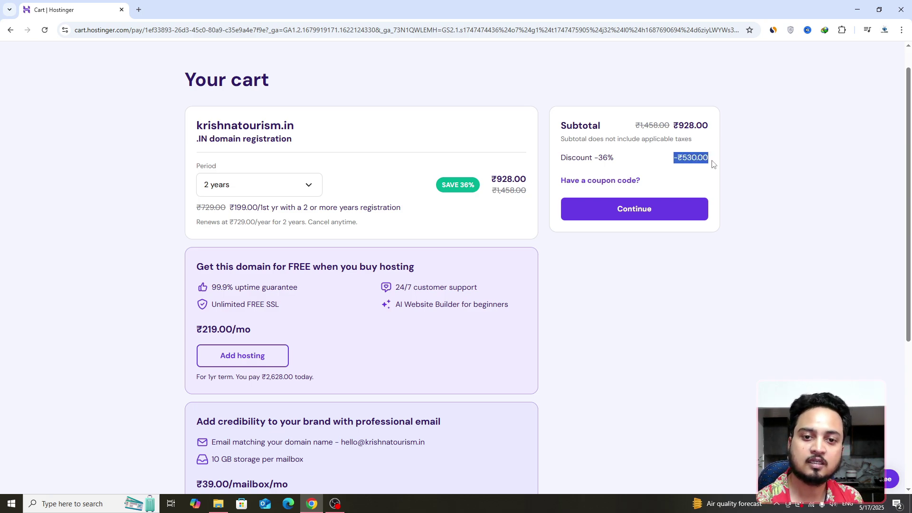
left_click(713, 164)
left_click_drag(713, 126, 676, 124)
left_click(639, 148)
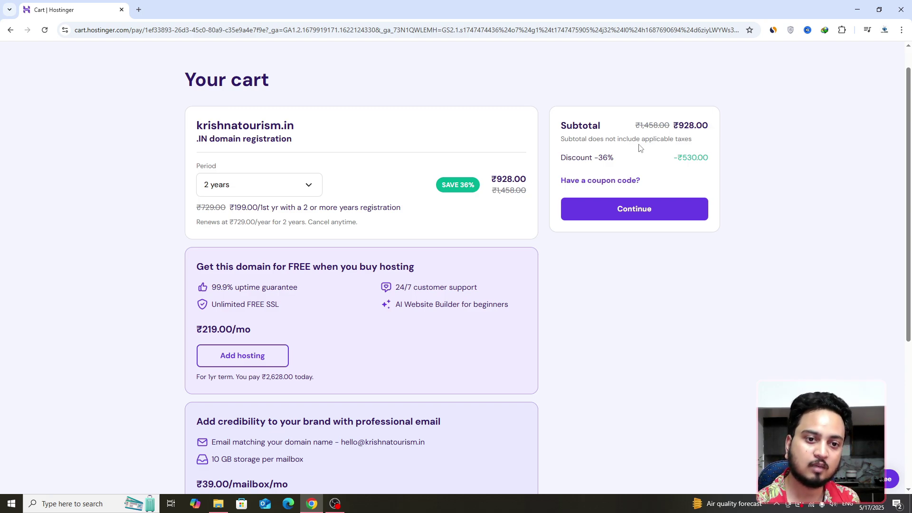
Step: Set the registration period of krishnatourism.in to 3 years and check the subtotal
left_click(279, 183)
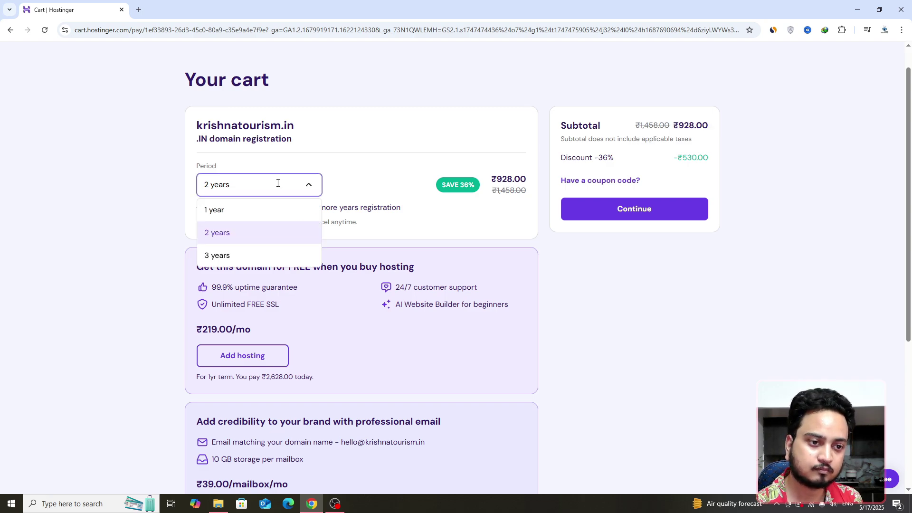
left_click(236, 255)
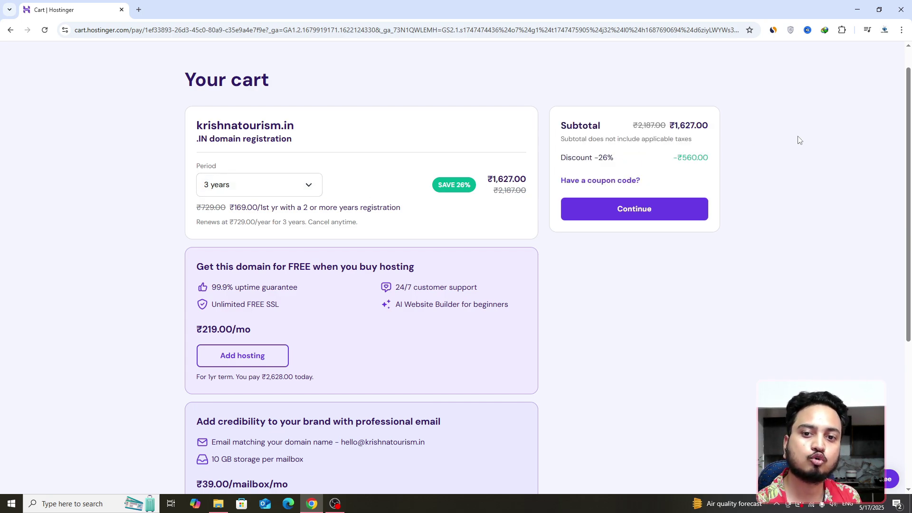
left_click_drag(711, 126, 672, 125)
left_click(404, 214)
Step: Set the registration period of krishnatourism.in to 1 year, check the subtotal and continue to checkout
left_click(300, 192)
left_click(255, 212)
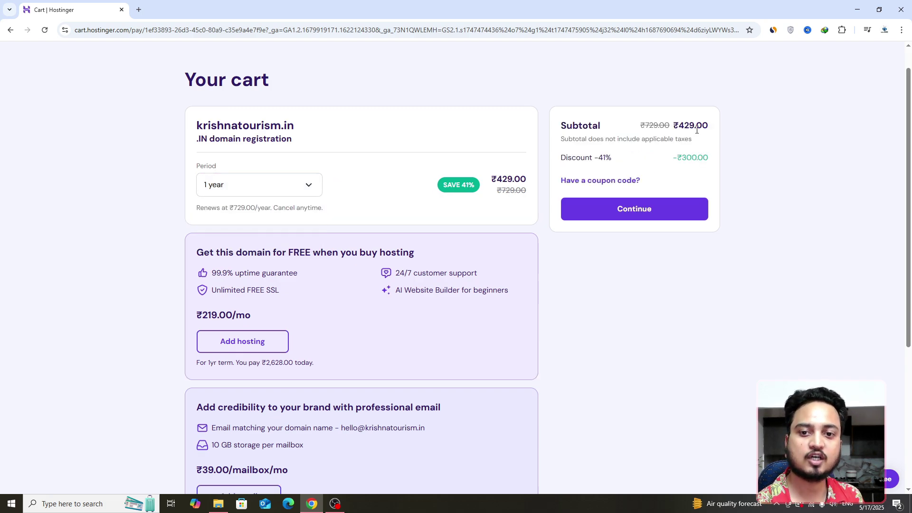
left_click_drag(679, 126, 713, 129)
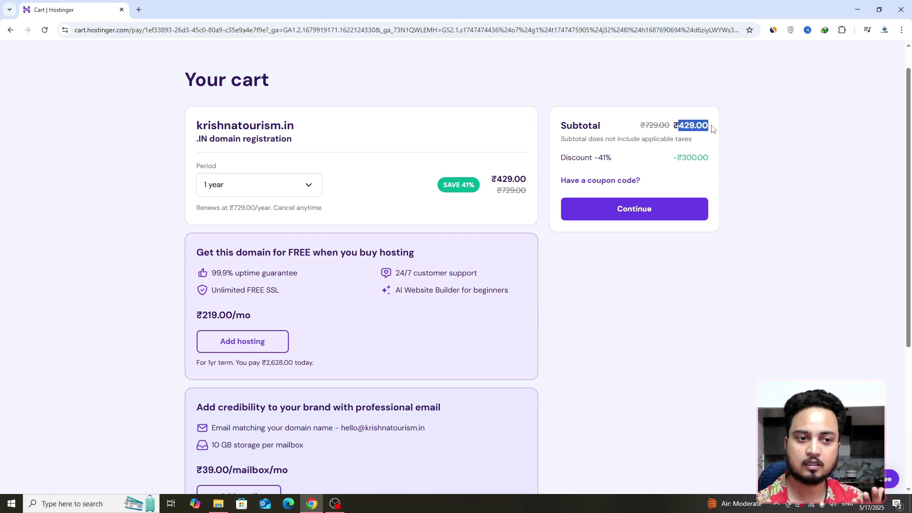
left_click(692, 262)
left_click(664, 219)
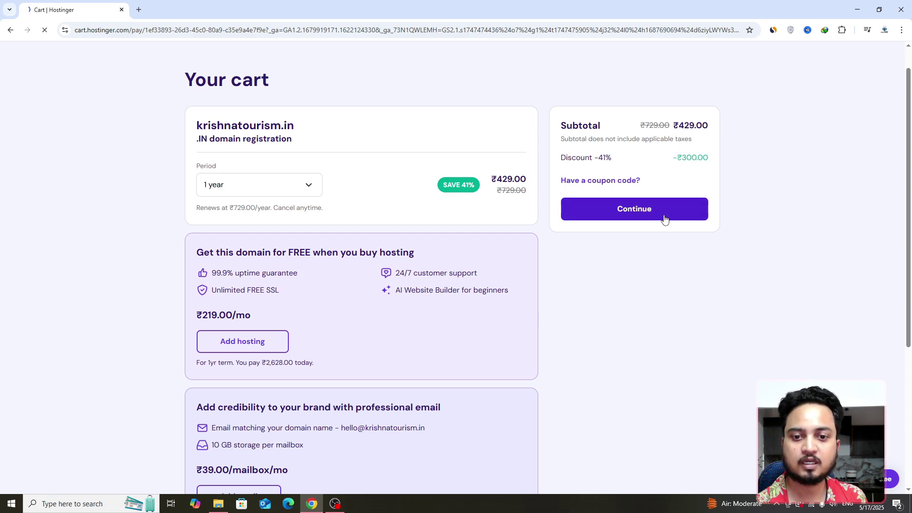